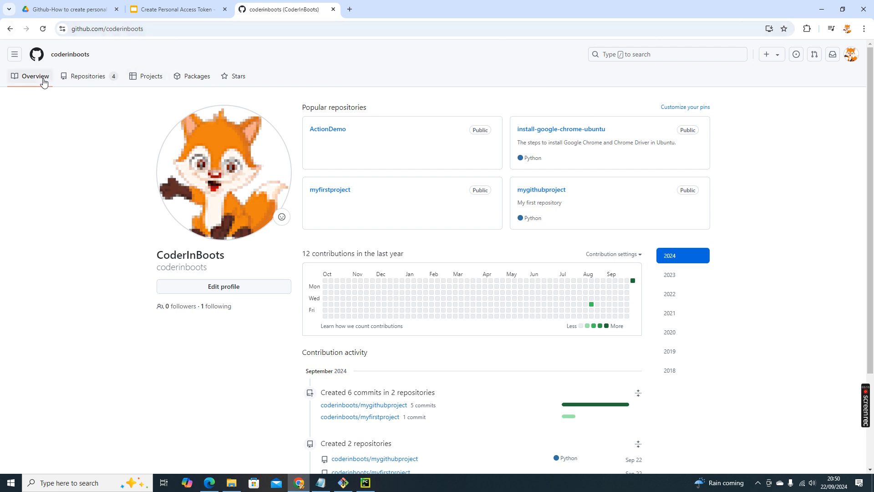
Open the Developer settings of the signed-in account from its account settings.
click(852, 59)
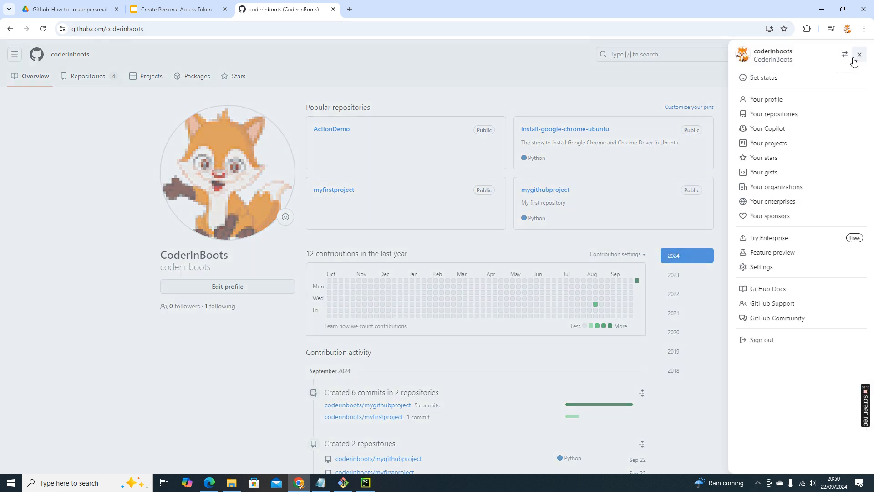
click(860, 54)
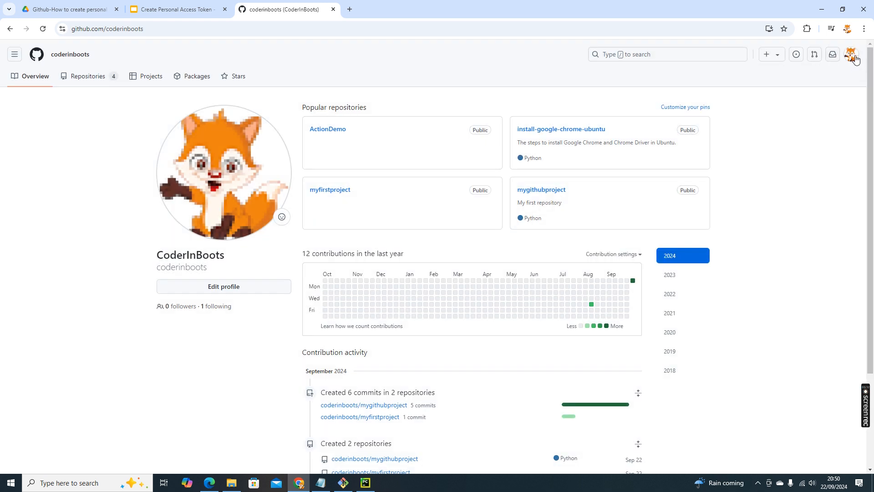
click(853, 57)
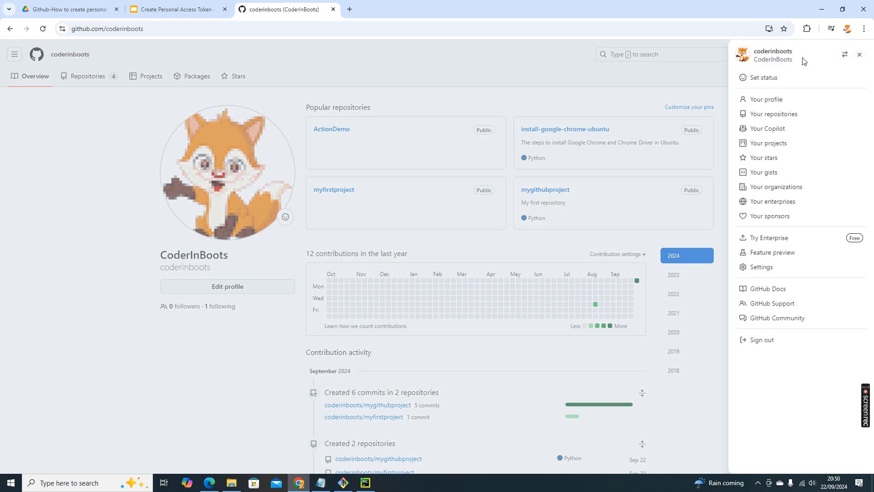
click(762, 268)
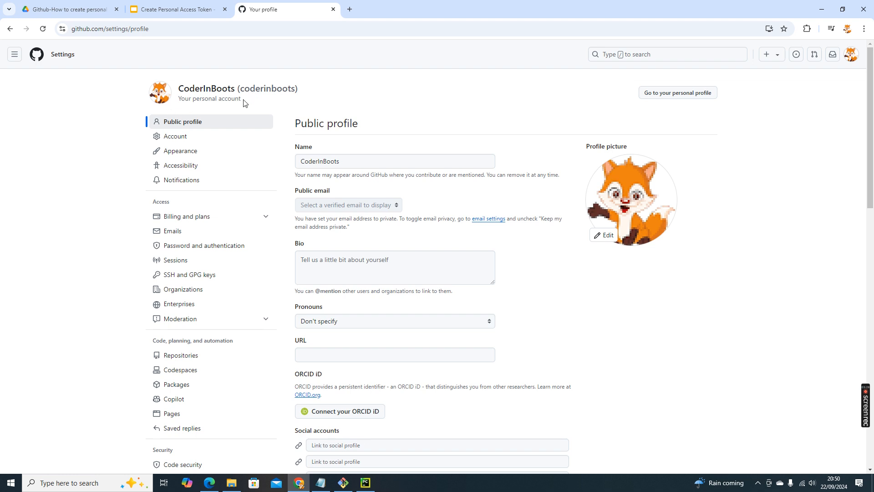
scroll(244, 102, down, 5)
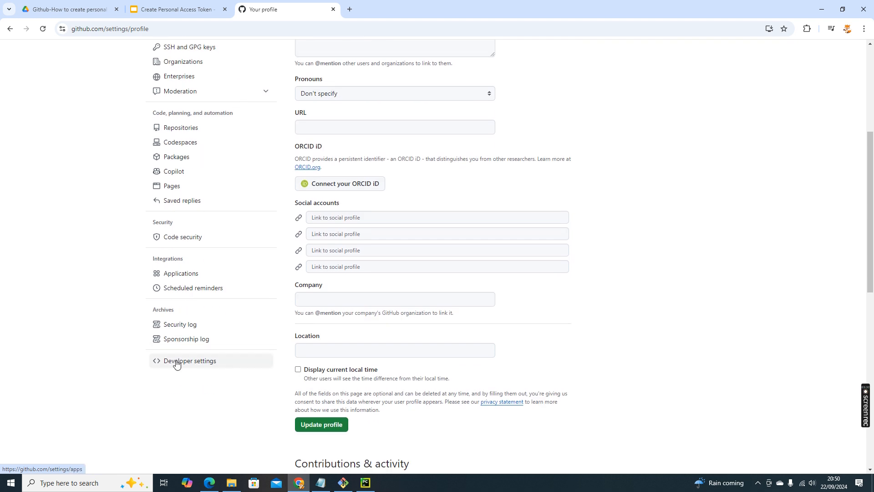
click(176, 363)
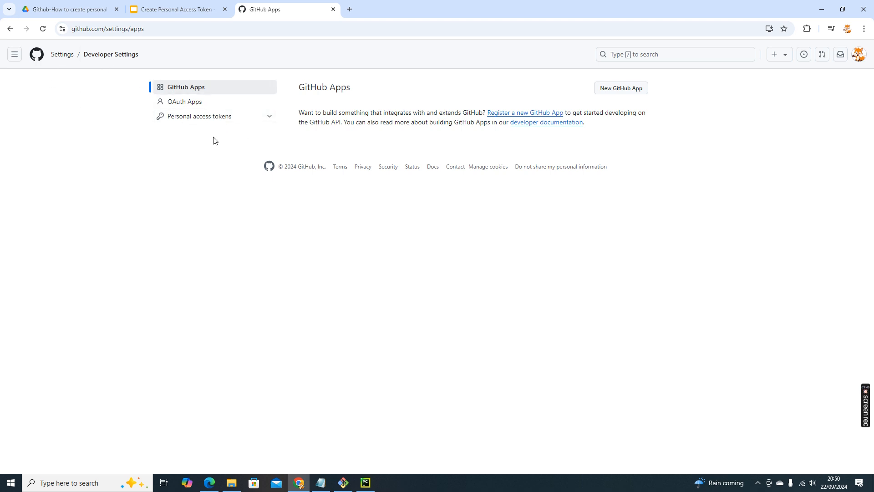
Start generating a new fine-grained personal access token.
click(210, 117)
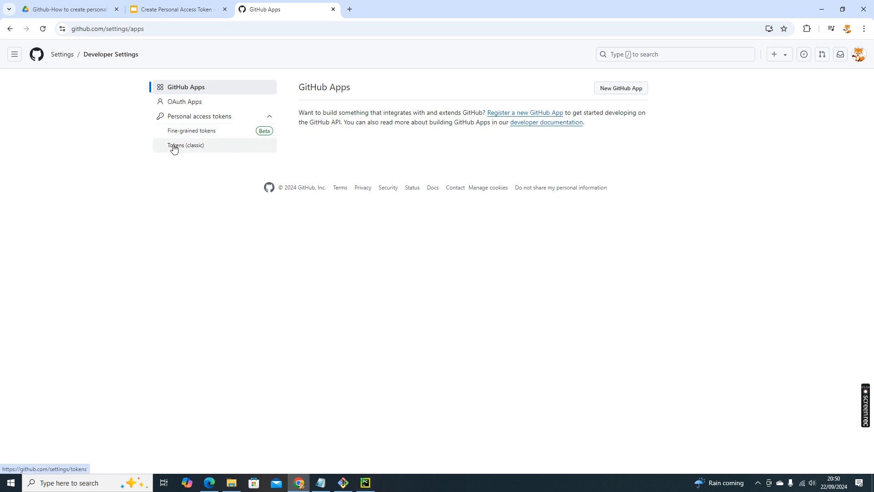
click(201, 132)
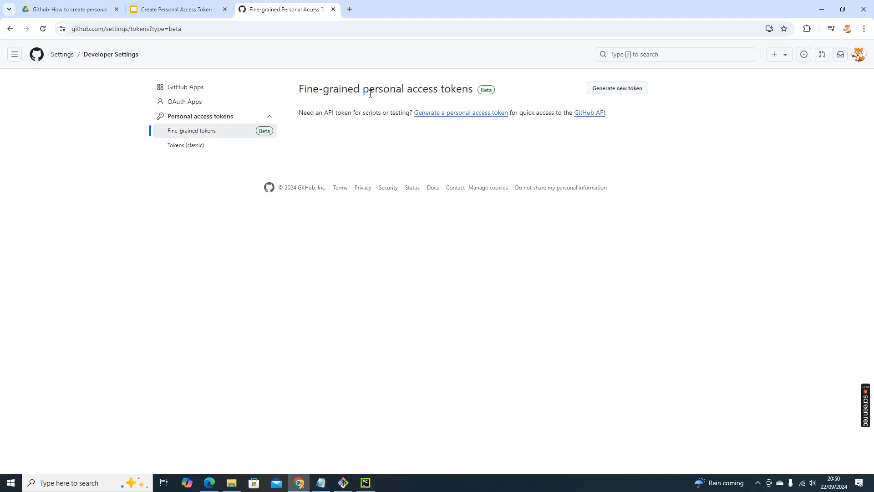
click(607, 87)
Name the new token fine-grained-token.
click(460, 138)
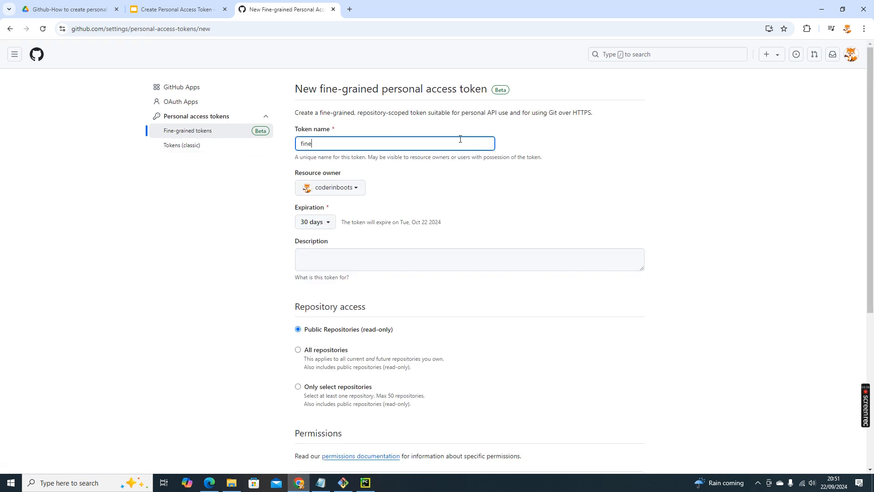
text(fine-grained-toikje)
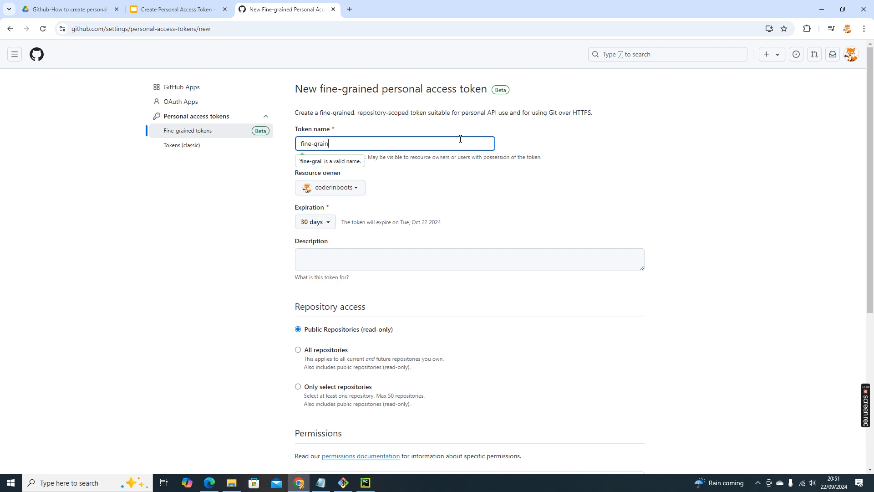
key(BackSpace)
text(ken)
click(495, 194)
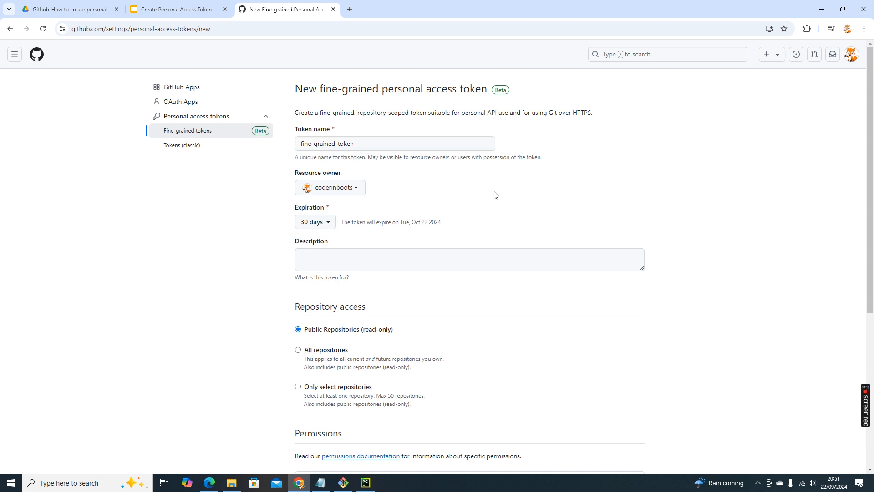
View the available resource owner and expiration choices for the token, keeping the current selections.
click(343, 189)
click(439, 188)
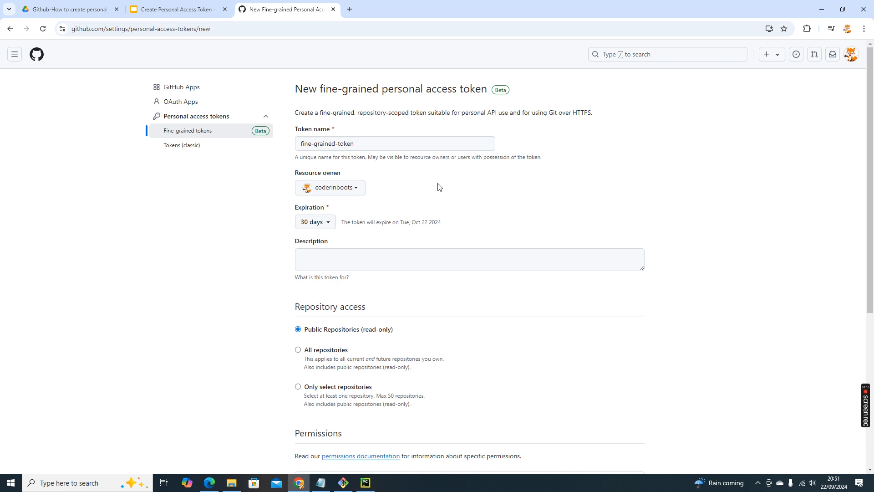
click(312, 226)
click(464, 215)
Restrict the token's repository access to only select repositories.
scroll(341, 178, down, 1)
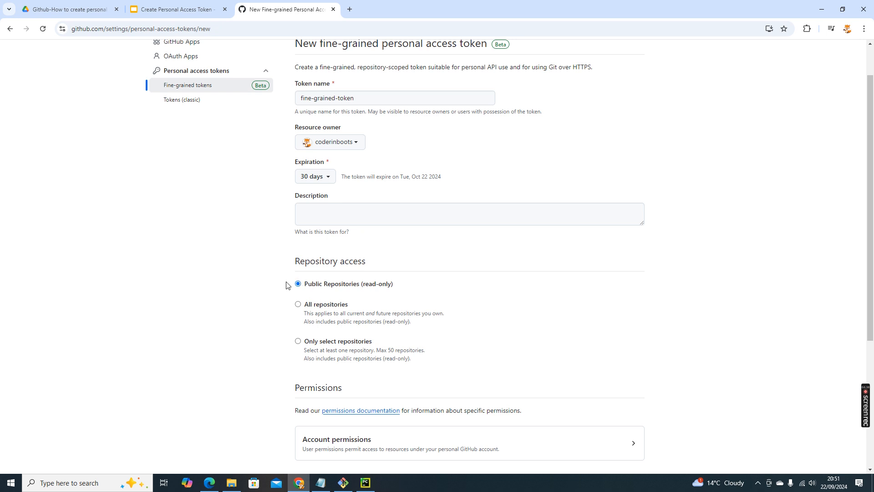
scroll(341, 270, down, 2)
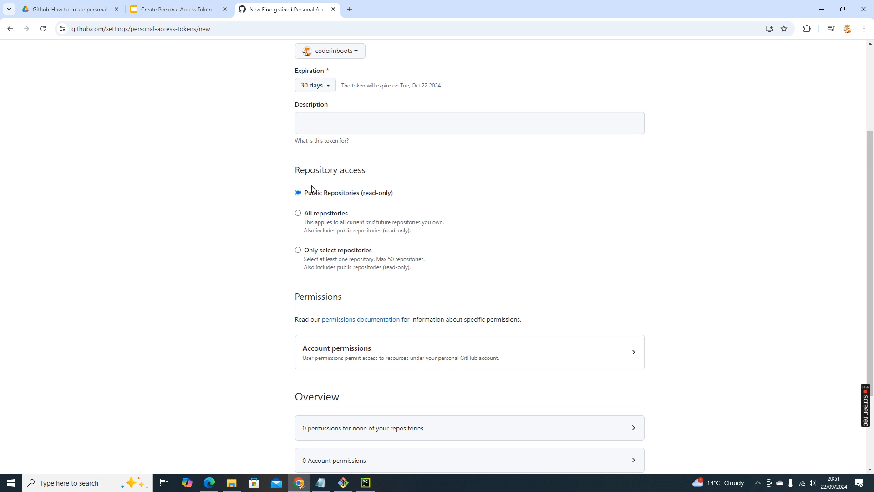
click(298, 213)
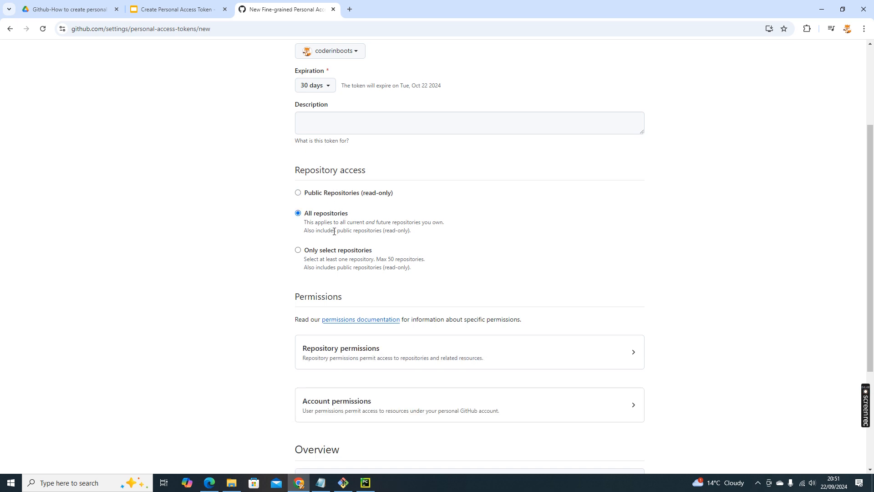
click(298, 250)
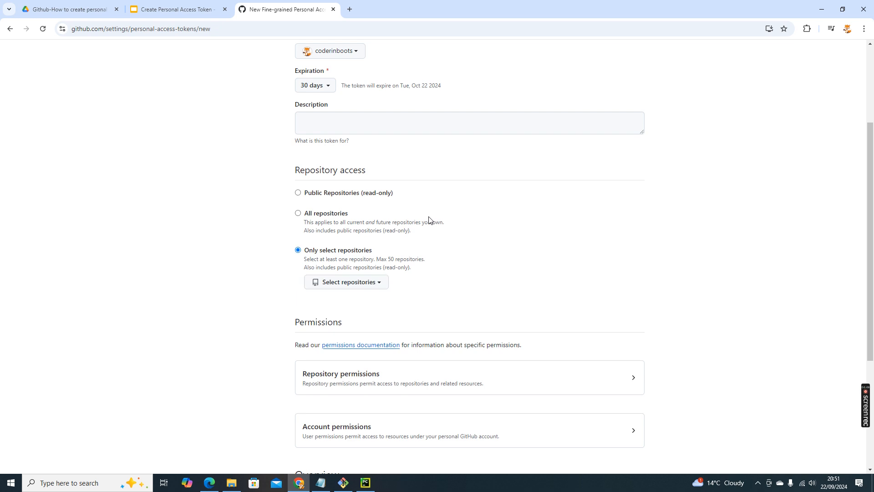
Add the ActionDemo, myfirstproject and mygithubproject repositories to the token's selected repositories.
scroll(429, 220, down, 2)
click(362, 195)
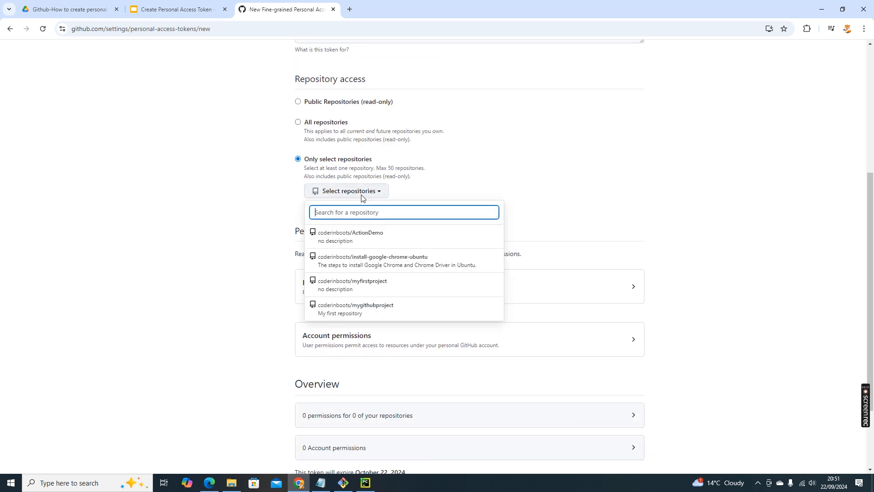
click(353, 240)
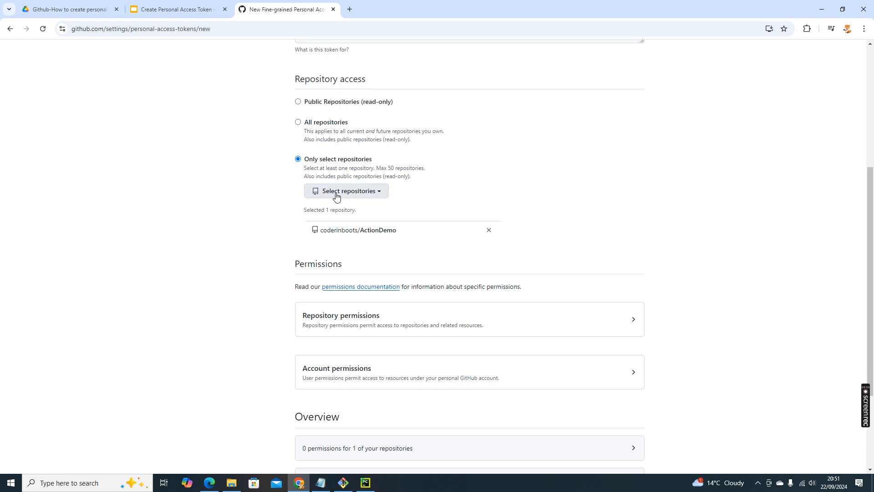
click(337, 196)
click(341, 257)
click(351, 193)
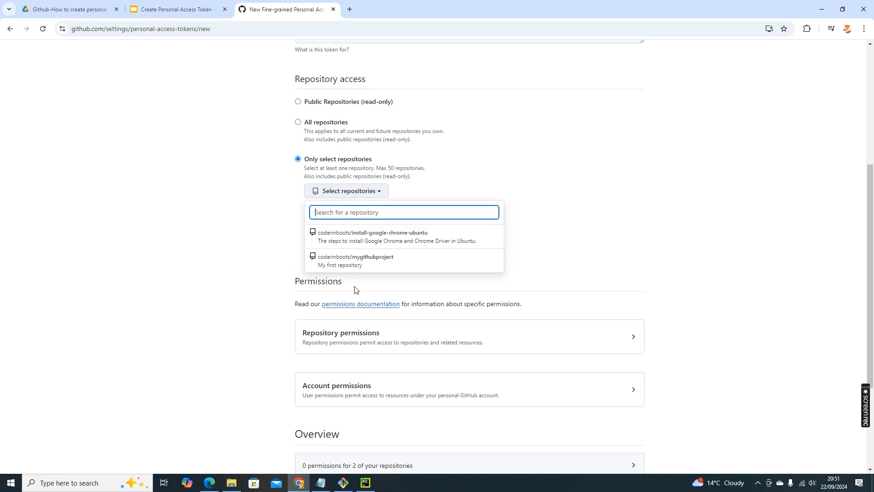
click(356, 260)
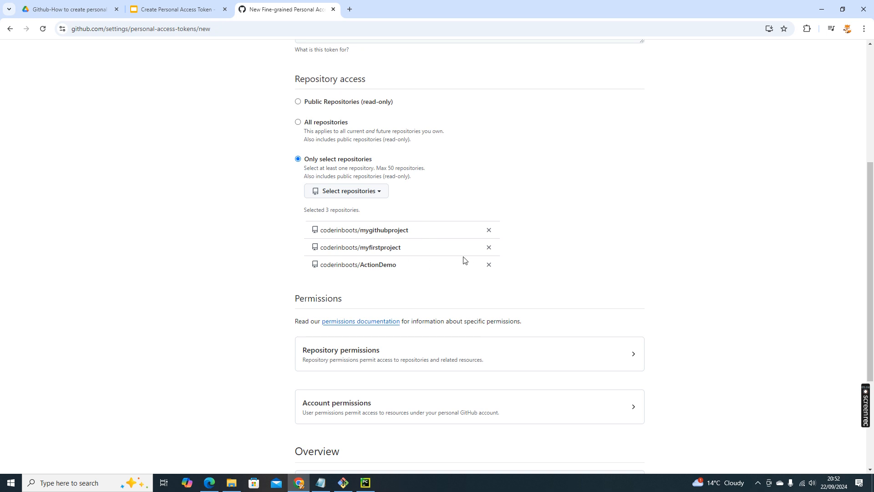
Expand the repository permissions and view the access levels offered for Administration.
scroll(464, 257, down, 3)
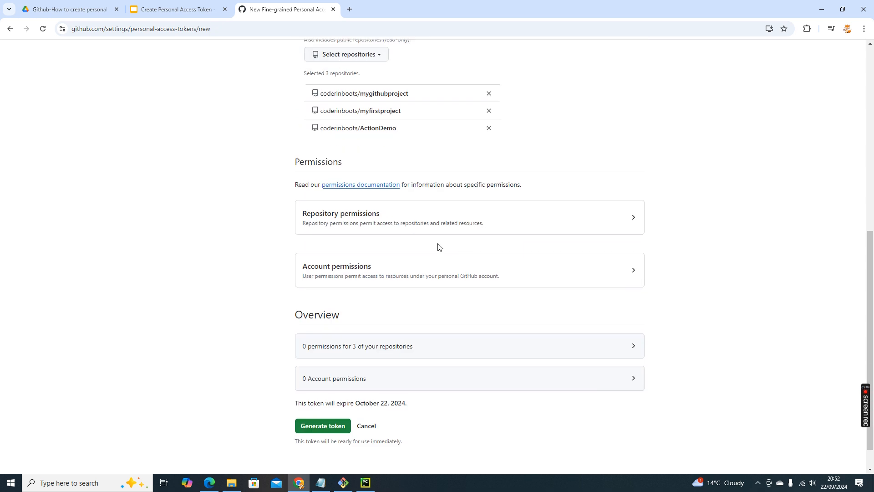
click(627, 221)
scroll(456, 219, down, 3)
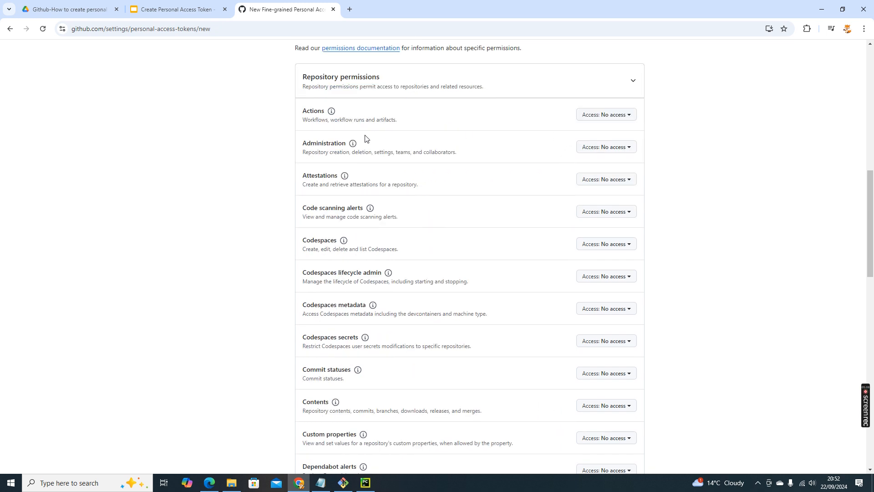
click(615, 150)
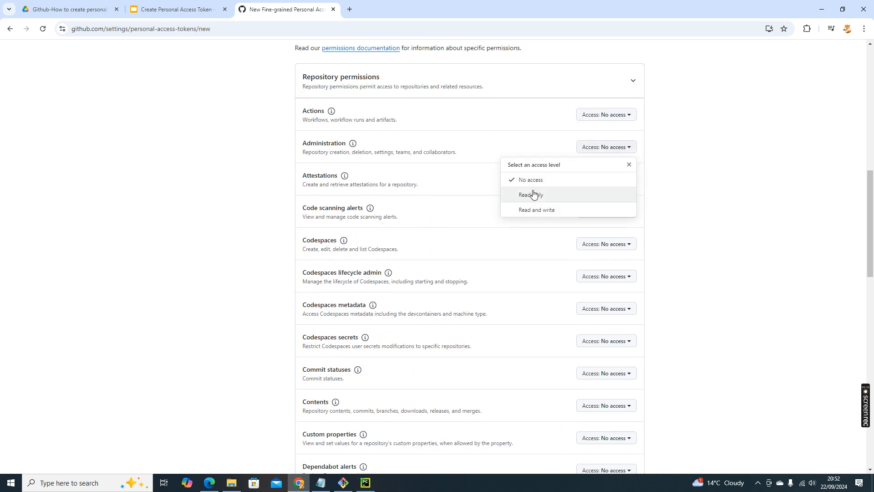
scroll(589, 191, down, 3)
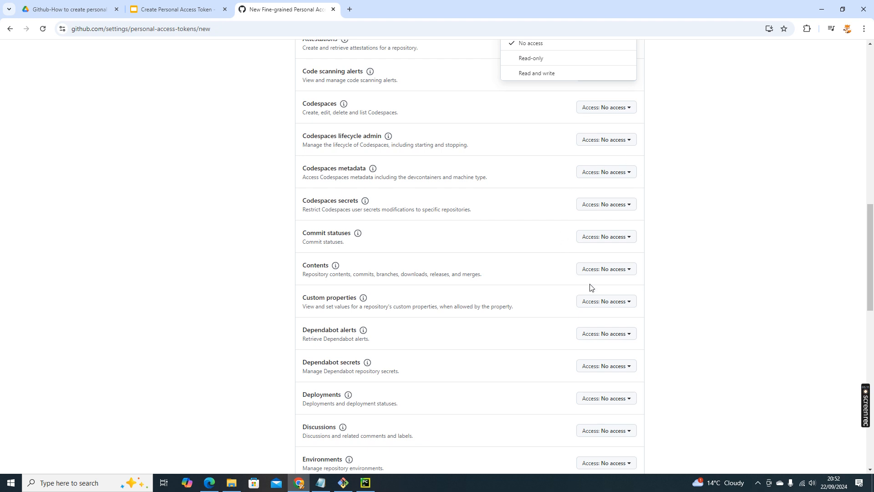
click(628, 271)
Look through the full list of repository permissions, from Codespaces secrets down to Workflows.
scroll(352, 233, down, 13)
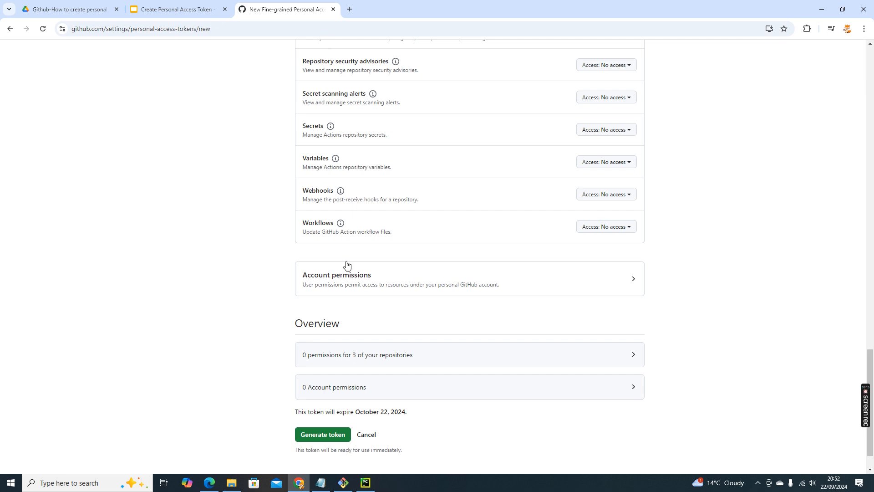
scroll(351, 230, up, 8)
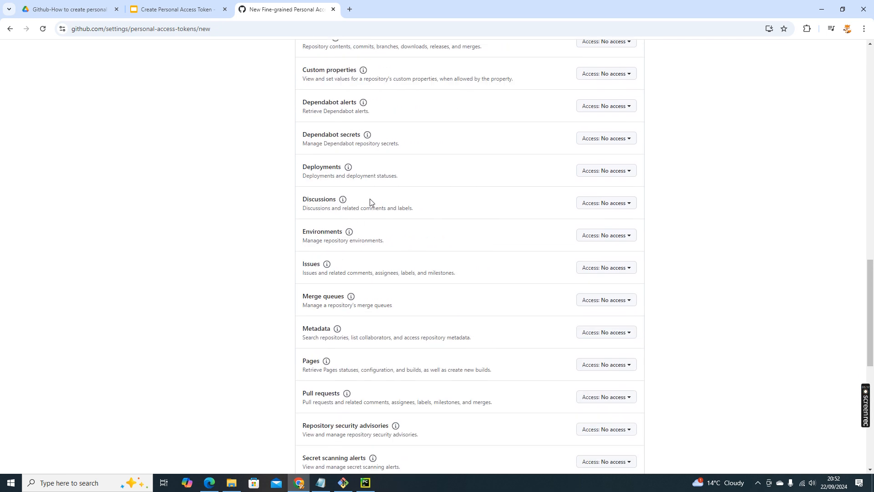
scroll(469, 227, down, 2)
scroll(632, 219, down, 5)
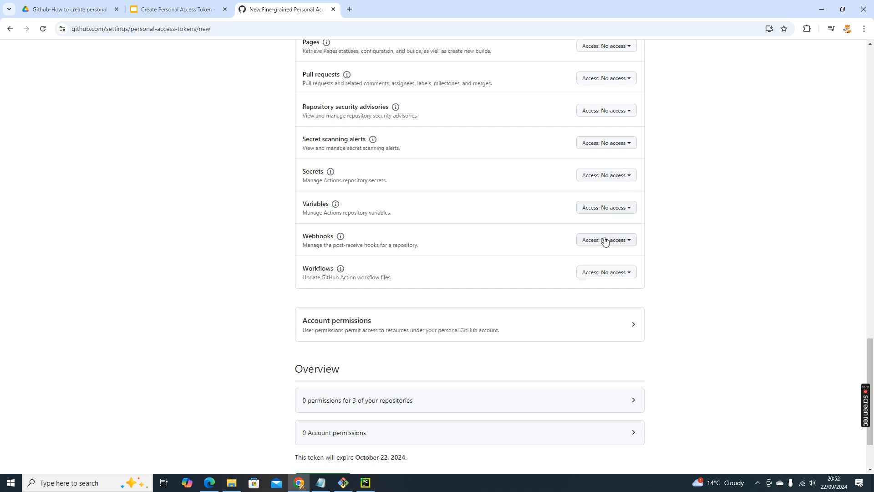
scroll(605, 240, up, 2)
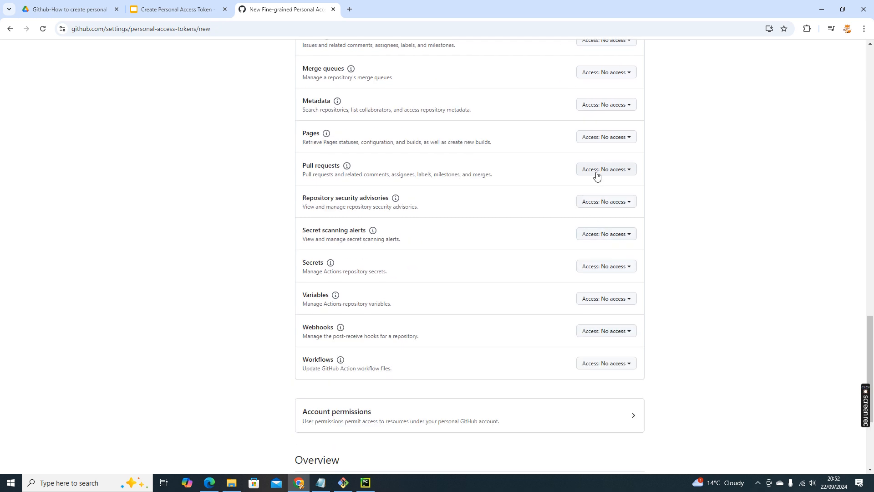
scroll(614, 200, up, 3)
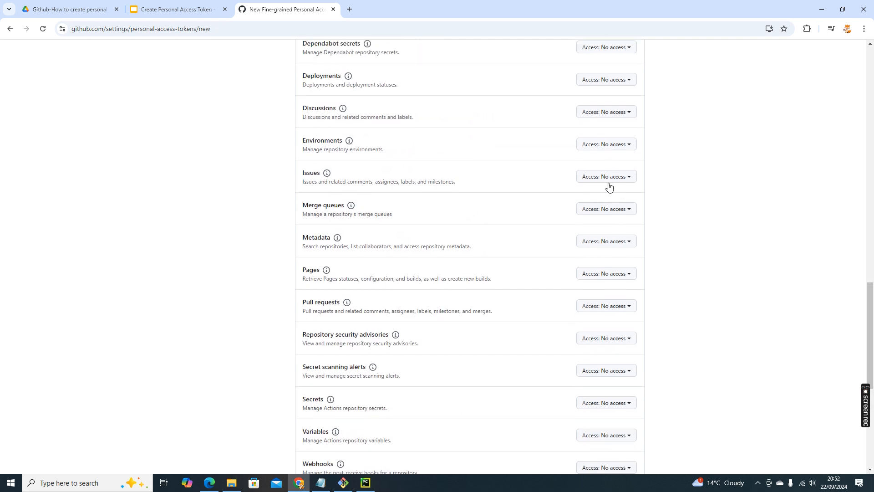
scroll(605, 196, up, 2)
scroll(591, 200, up, 2)
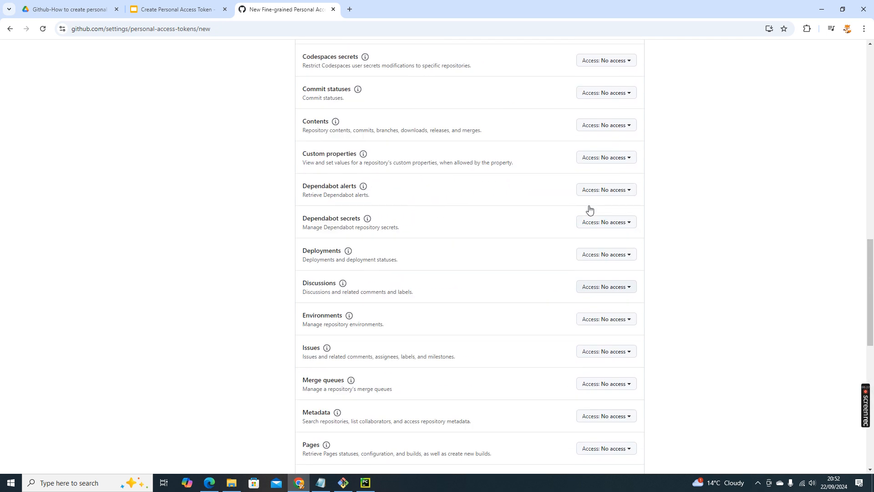
scroll(595, 178, down, 8)
scroll(595, 179, down, 4)
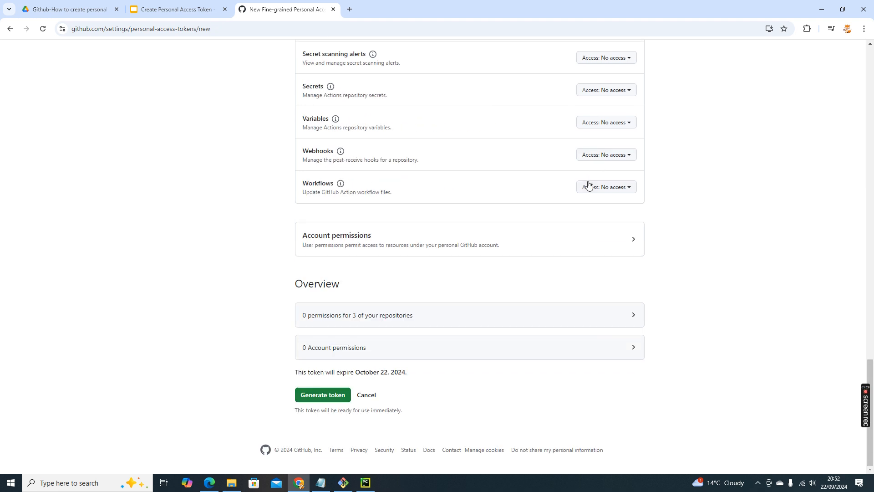
Expand the account permissions to examine their entries, and collapse the repository permissions.
click(607, 246)
scroll(656, 196, down, 3)
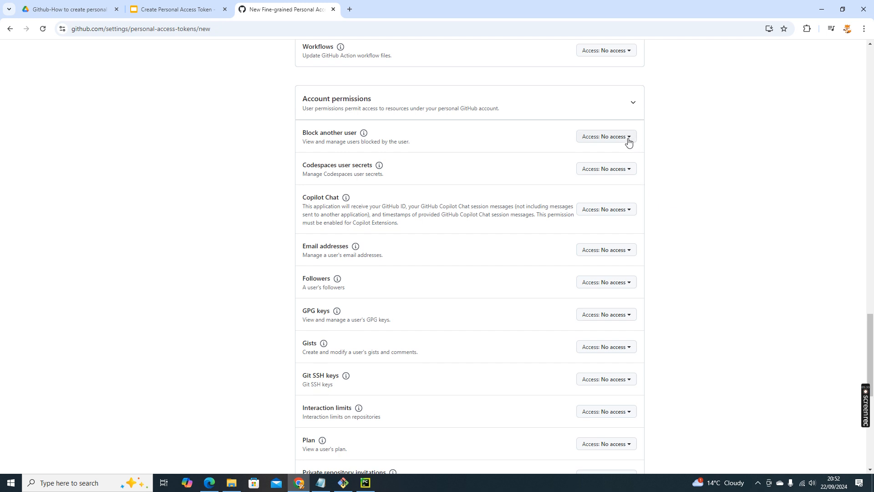
scroll(607, 152, up, 2)
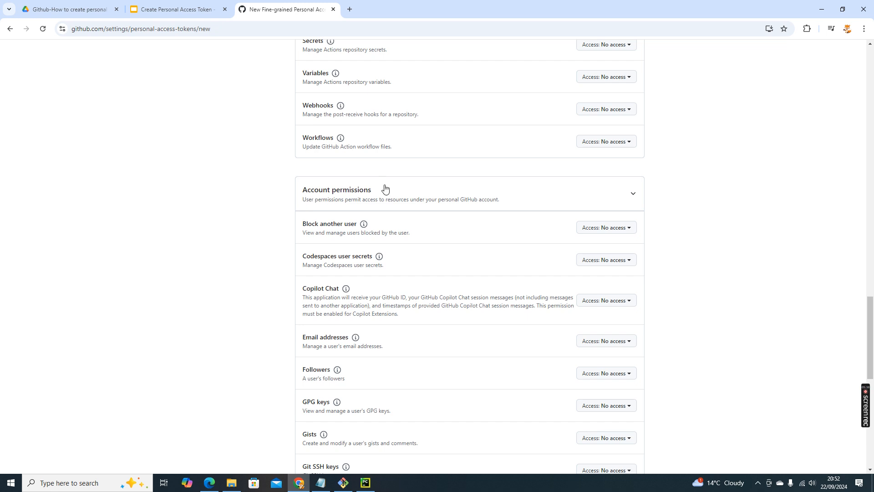
scroll(394, 179, up, 14)
scroll(385, 181, up, 7)
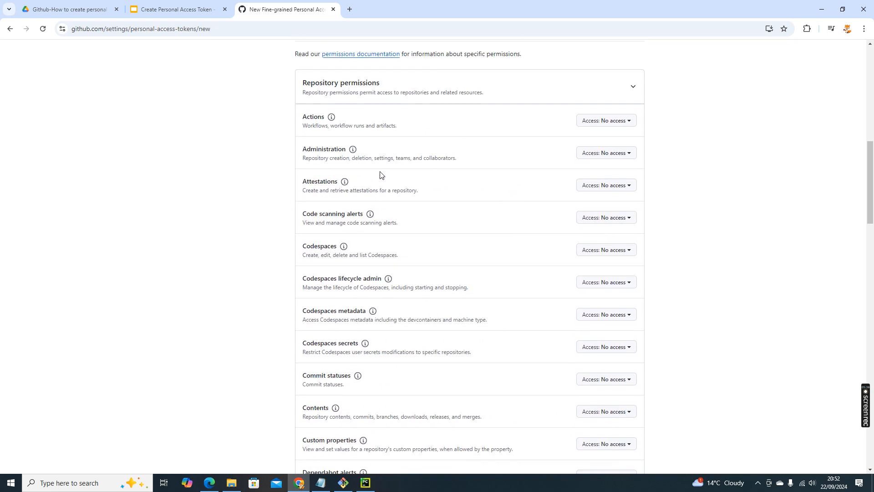
click(622, 224)
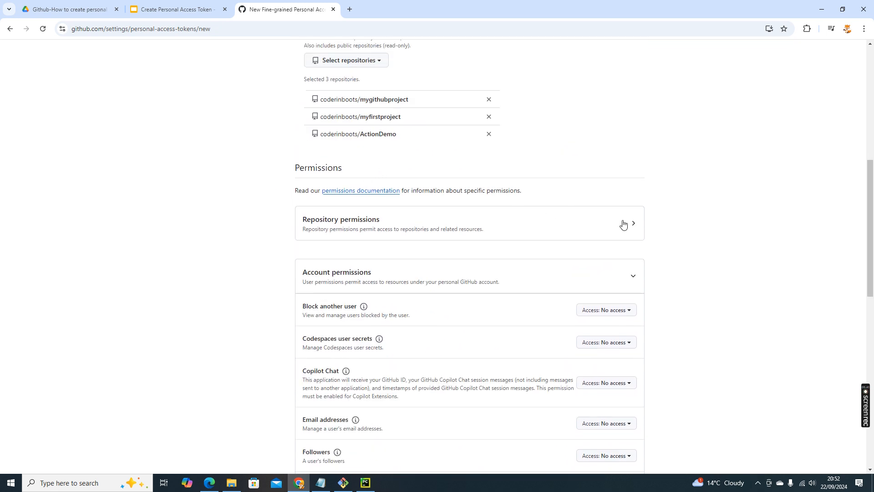
Collapse and reopen the account permissions to look through their entries, from Block another user onwards.
click(372, 275)
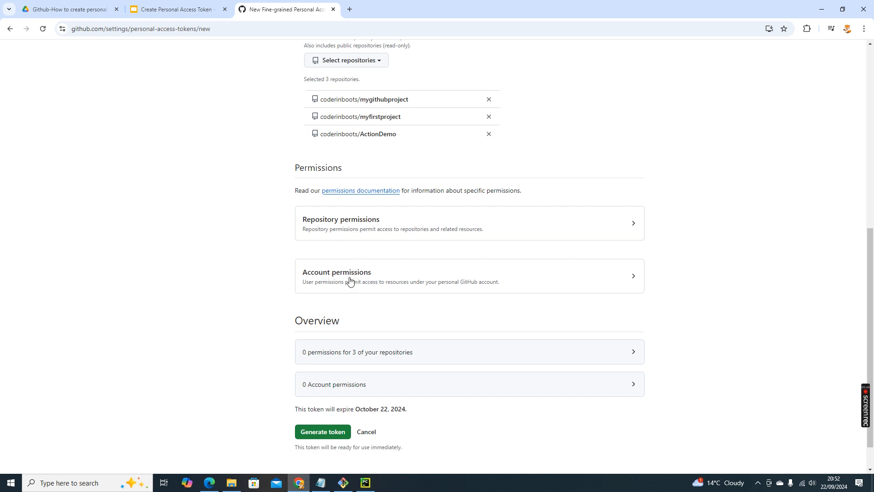
click(464, 273)
scroll(478, 223, down, 3)
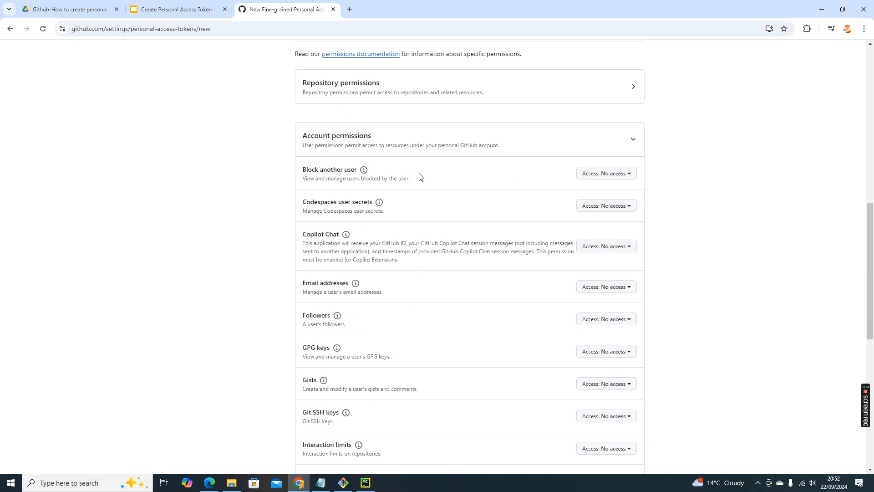
scroll(402, 227, down, 5)
scroll(387, 204, up, 7)
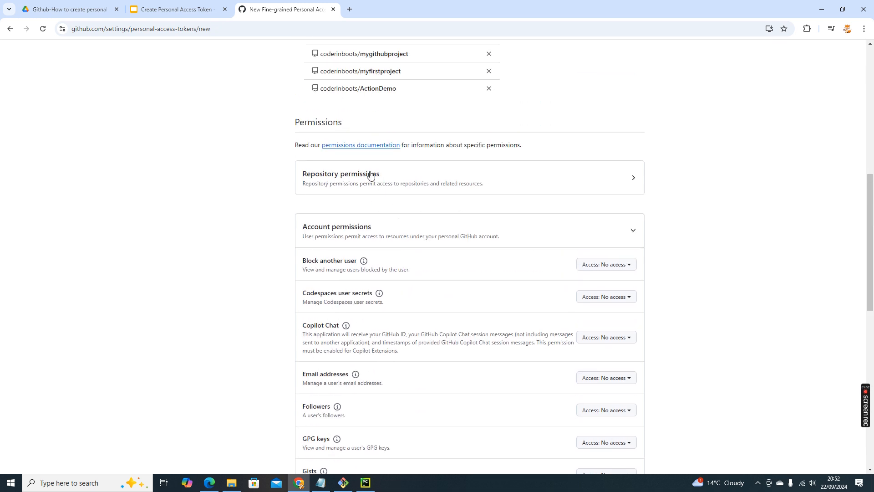
Expand the repository permissions and review both permission lists down to the token overview.
click(372, 183)
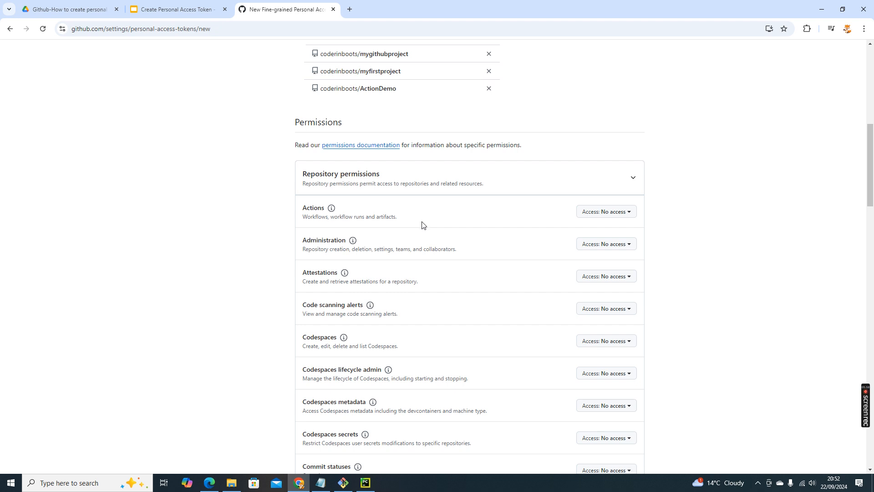
scroll(422, 221, down, 4)
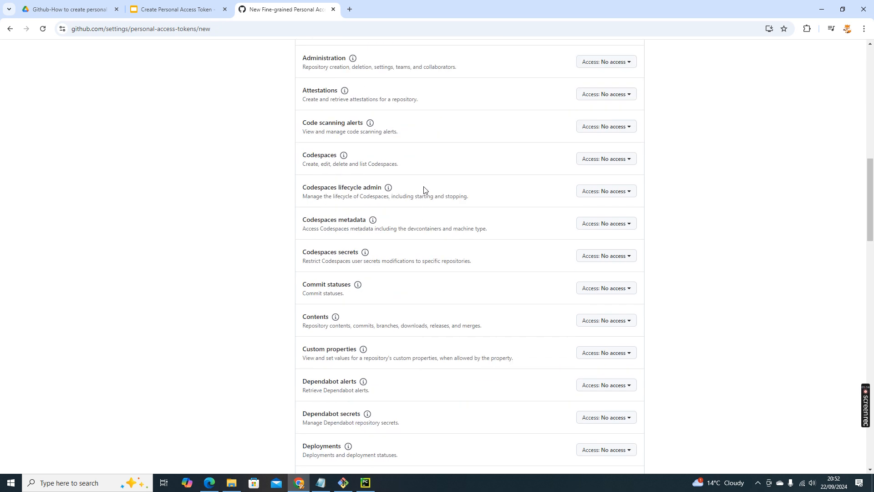
scroll(423, 189, down, 6)
scroll(423, 290, down, 3)
scroll(446, 205, down, 3)
scroll(446, 177, down, 6)
scroll(515, 169, down, 8)
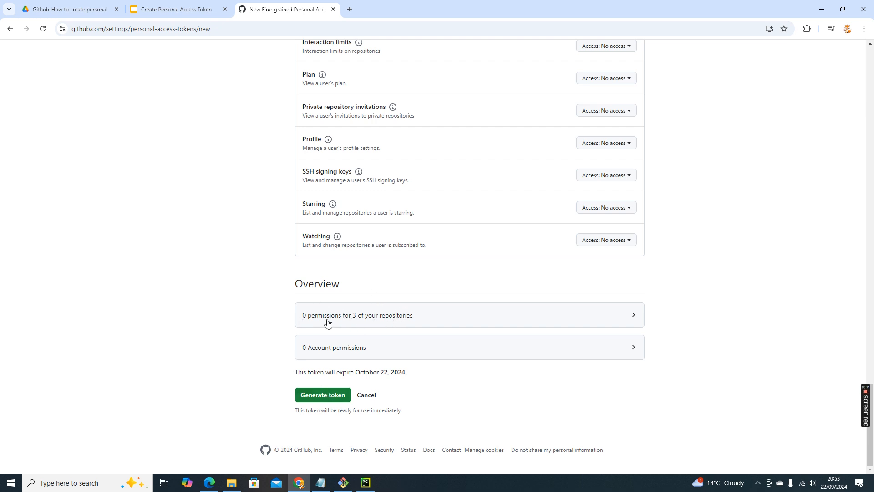
Generate the fine-grained token and copy its value.
click(318, 396)
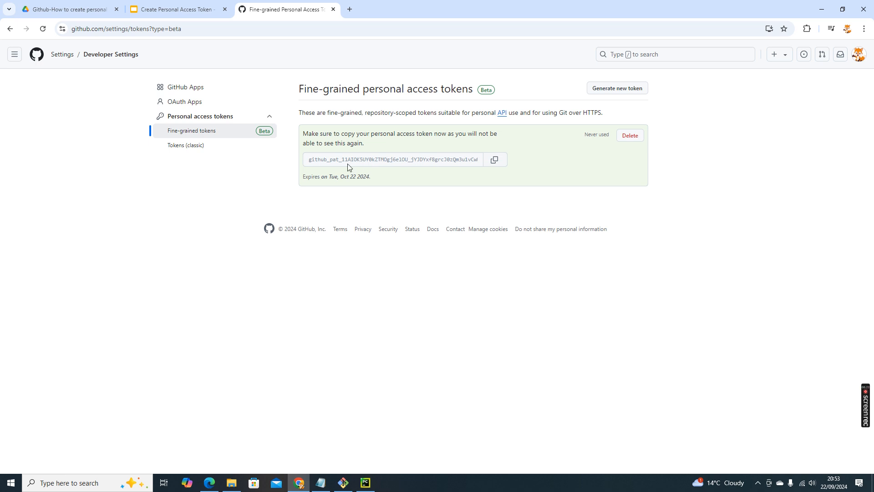
click(494, 160)
drag(303, 135, 387, 145)
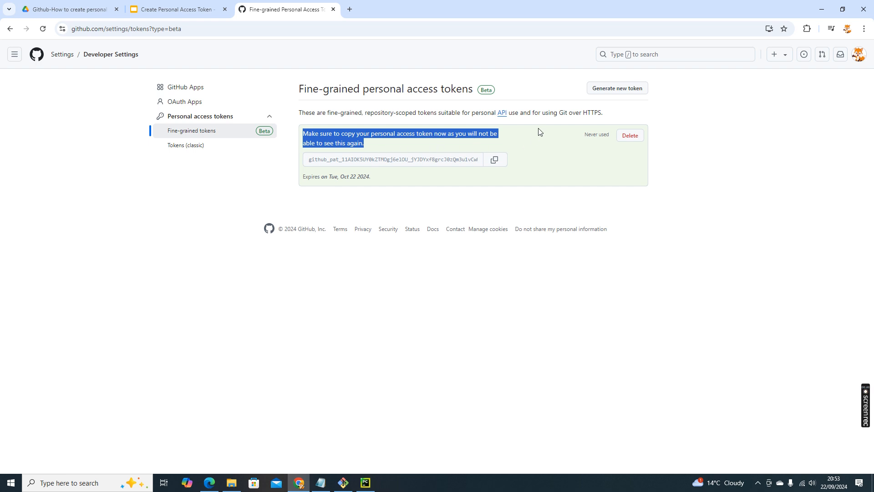
click(496, 160)
Delete the generated fine-grained token and start a new classic personal access token for general use.
click(629, 136)
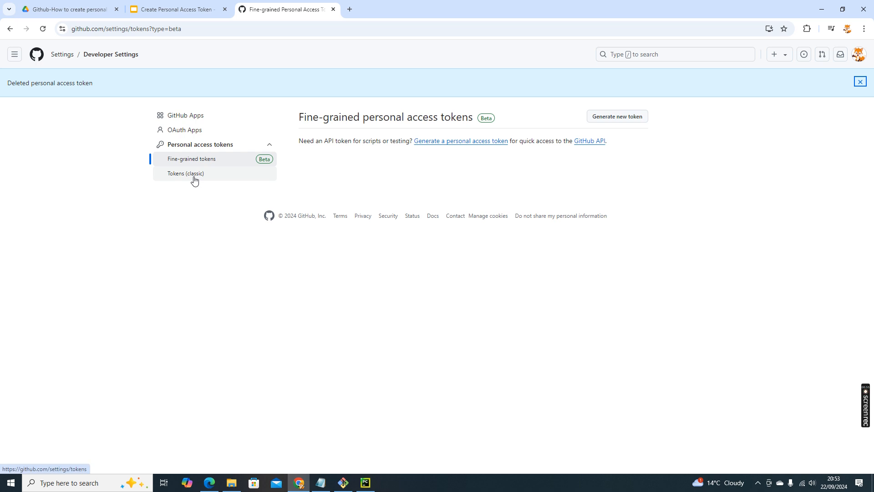
click(238, 175)
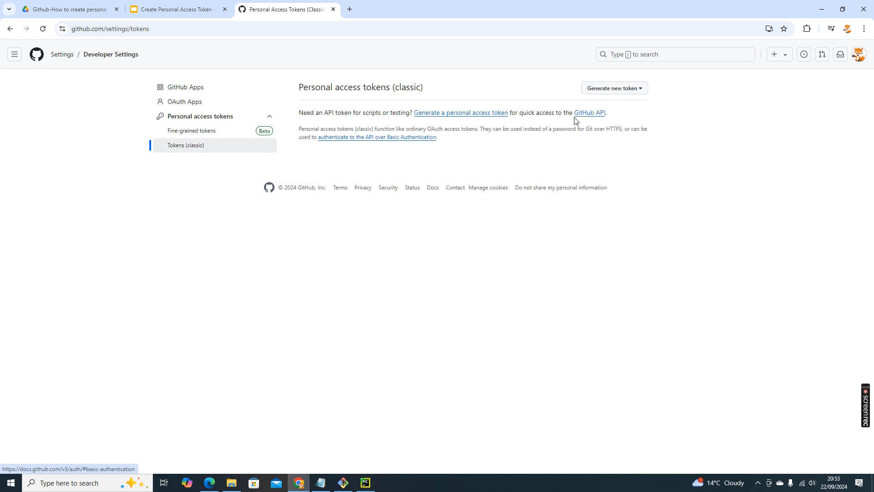
click(604, 88)
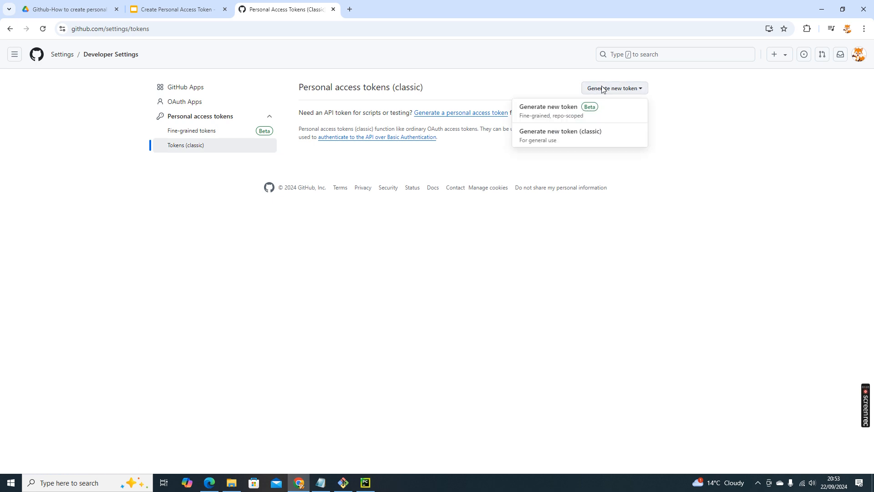
click(540, 136)
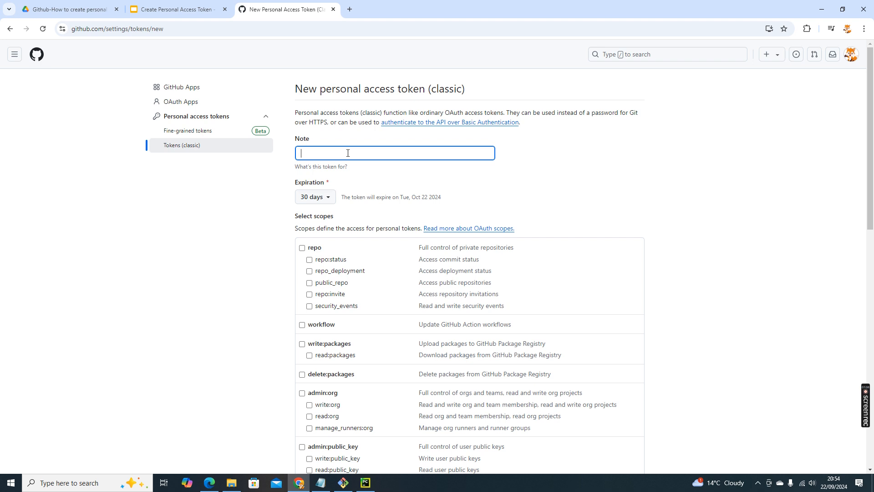
Enter "for repo access" as the classic token's note and view the expiration choices, keeping 30 days.
text(This)
key(BackSpace)
key(BackSpace)
key(BackSpace)
key(BackSpace)
key(BackSpace)
click(324, 198)
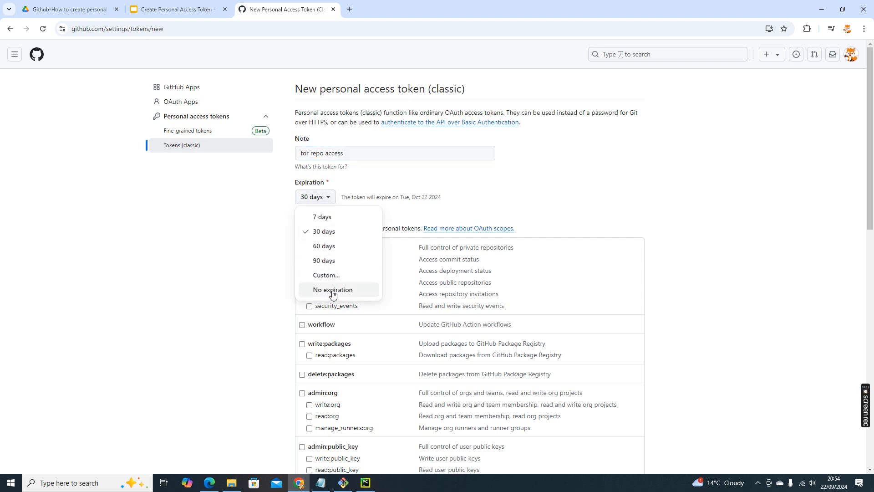
click(382, 185)
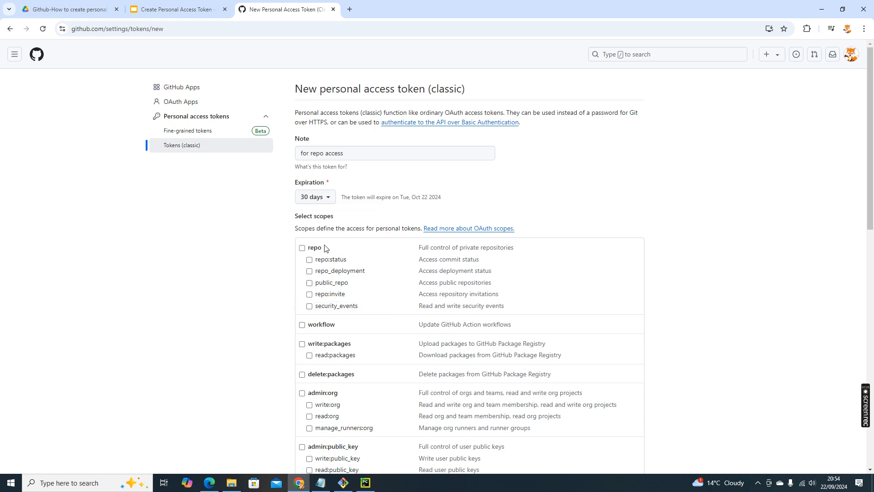
Look through the full list of scopes offered for the classic token.
scroll(333, 244, down, 2)
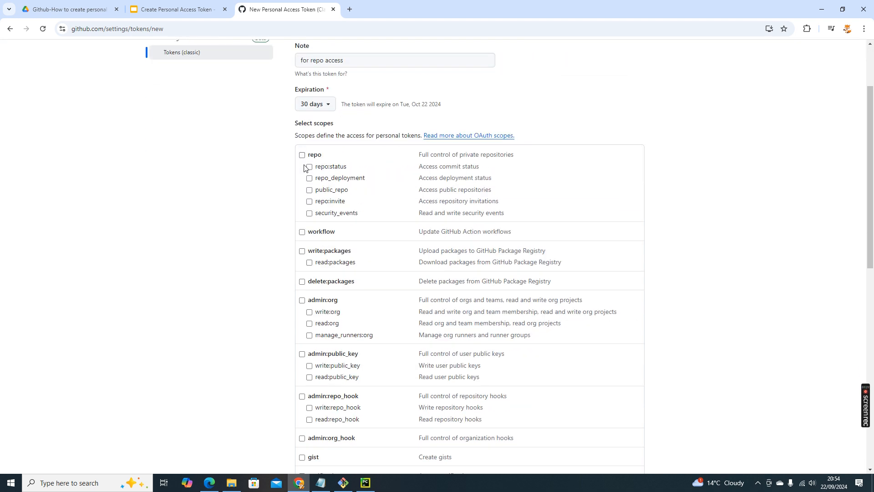
scroll(304, 164, down, 10)
scroll(309, 182, up, 8)
scroll(309, 181, up, 4)
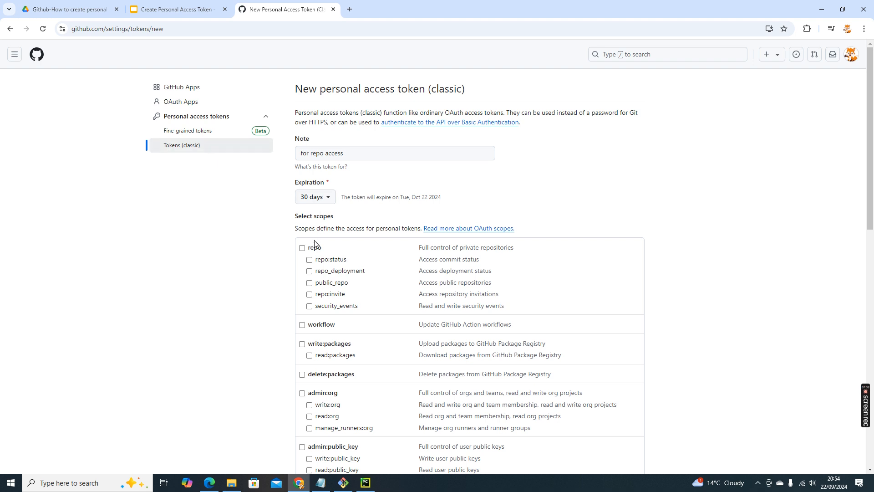
scroll(306, 228, down, 2)
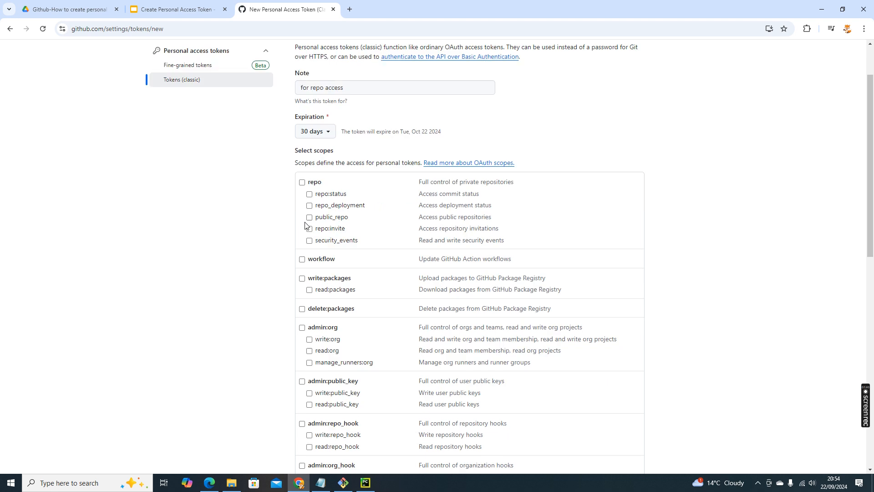
click(302, 157)
click(303, 158)
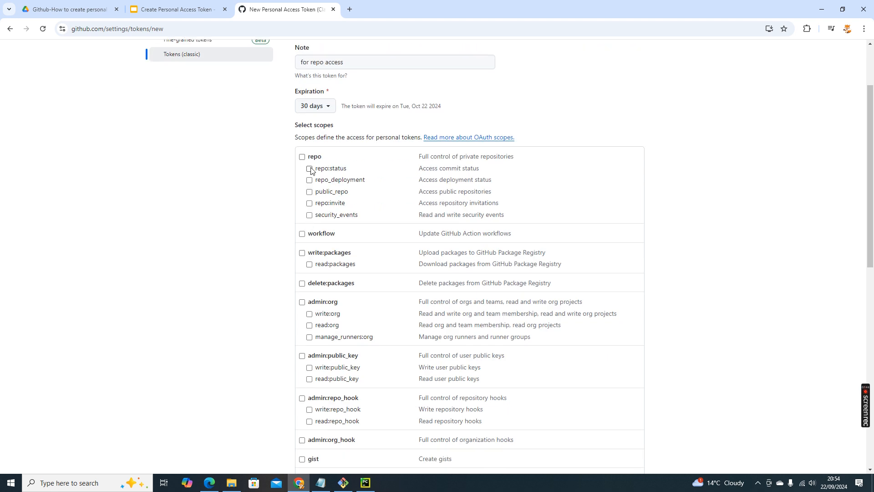
click(302, 157)
click(303, 157)
Select only the repo:status, repo_deployment and public_repo scopes within the repo group, and look over the remaining scopes.
click(309, 168)
click(309, 180)
click(309, 191)
scroll(326, 237, down, 3)
scroll(324, 225, down, 6)
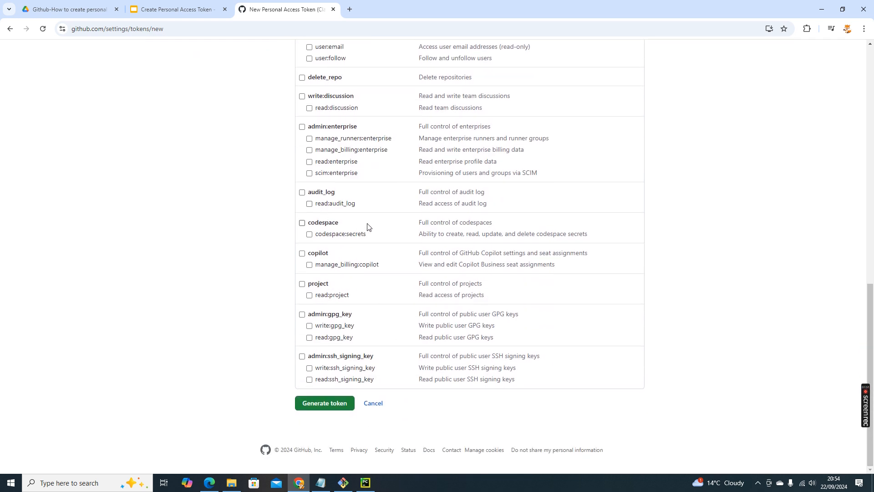
scroll(367, 226, up, 10)
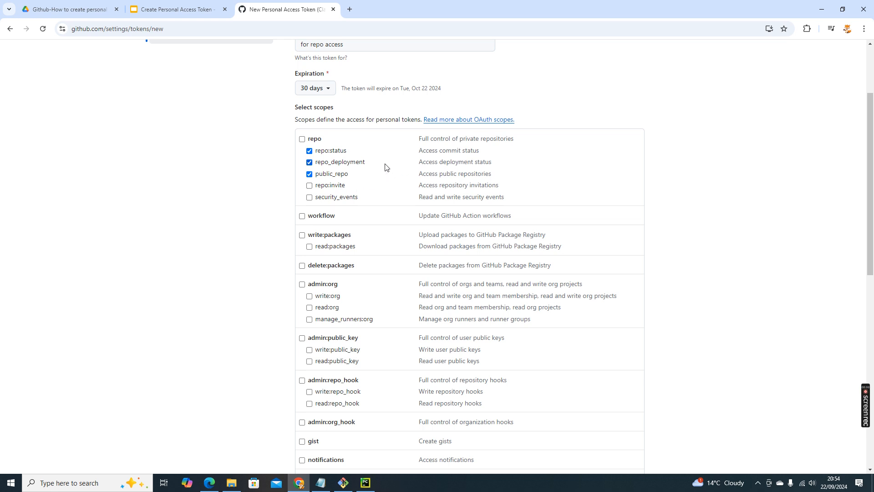
Clear the repo:status and repo_deployment scopes and highlight the descriptions of the repo_deployment and public_repo scopes.
click(310, 151)
drag(420, 163, 545, 165)
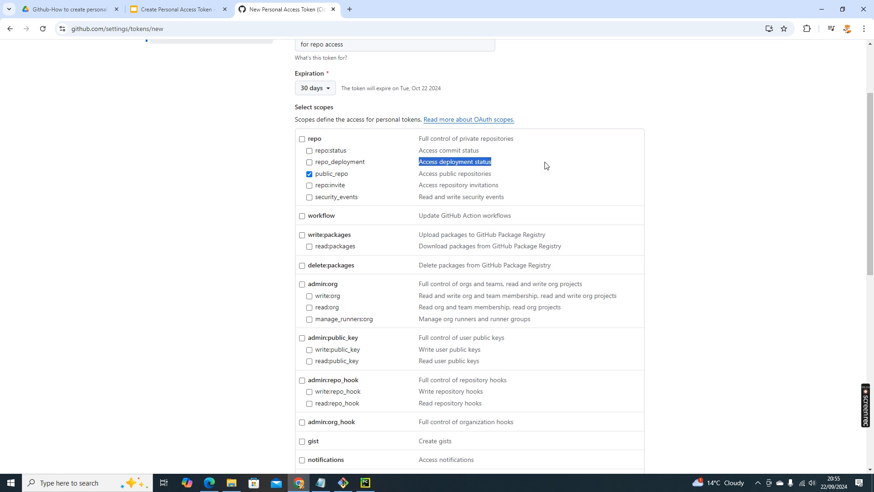
triple_click(416, 176)
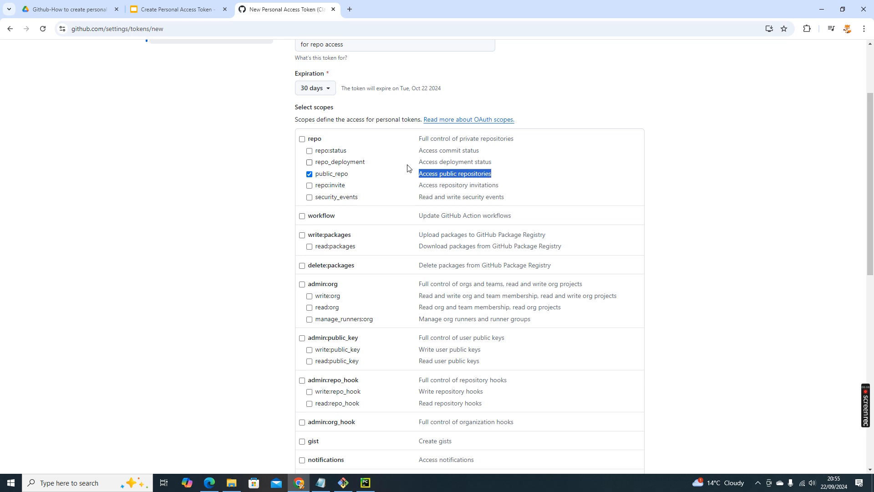
triple_click(407, 165)
Grant the classic token the full repo, workflow, write:packages, delete:packages and admin:org scopes.
click(302, 139)
click(302, 216)
click(301, 235)
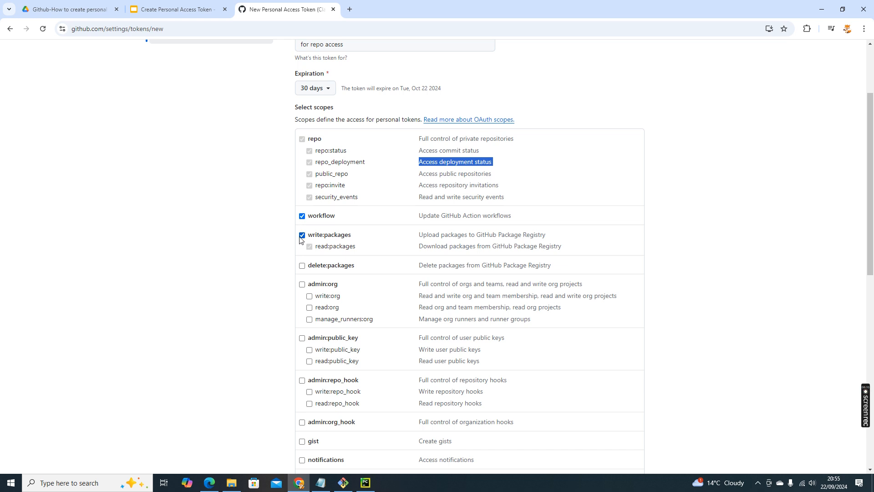
click(301, 265)
click(302, 284)
Generate the classic token and copy its value.
scroll(319, 282, down, 9)
scroll(295, 369, down, 1)
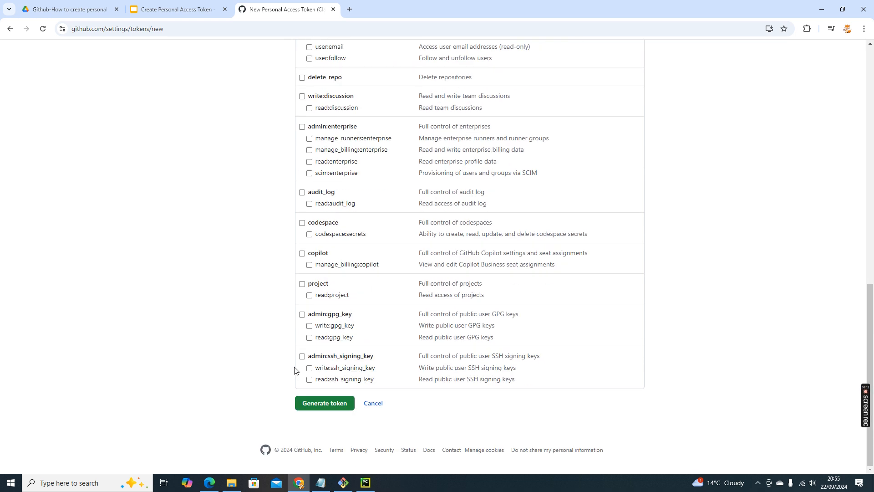
scroll(314, 357, up, 5)
scroll(313, 337, down, 5)
click(318, 403)
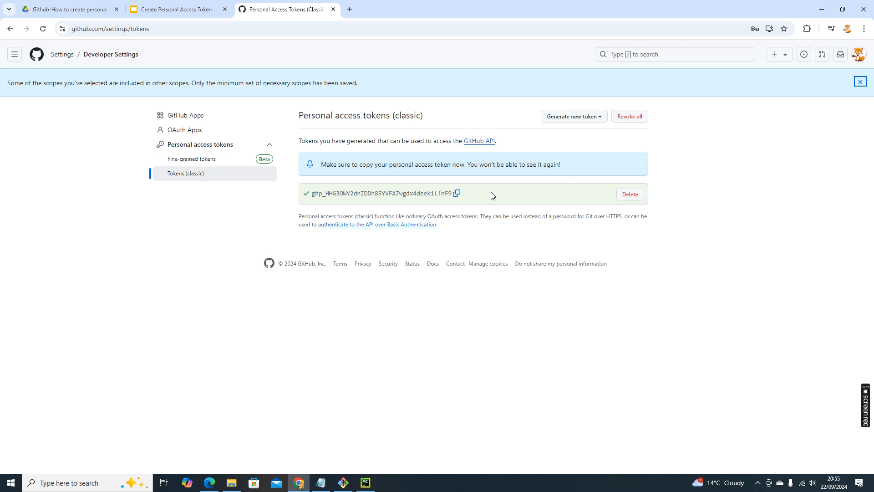
click(456, 194)
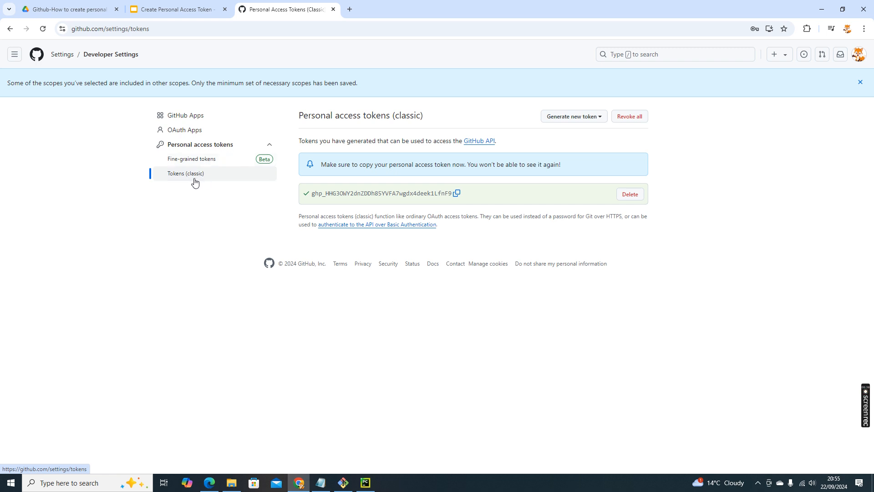
Delete the generated classic token and confirm its removal.
click(625, 193)
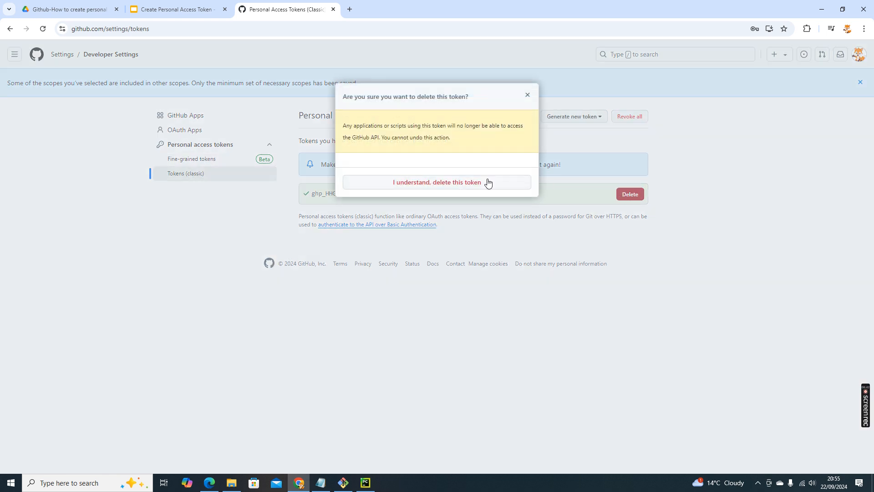
click(467, 182)
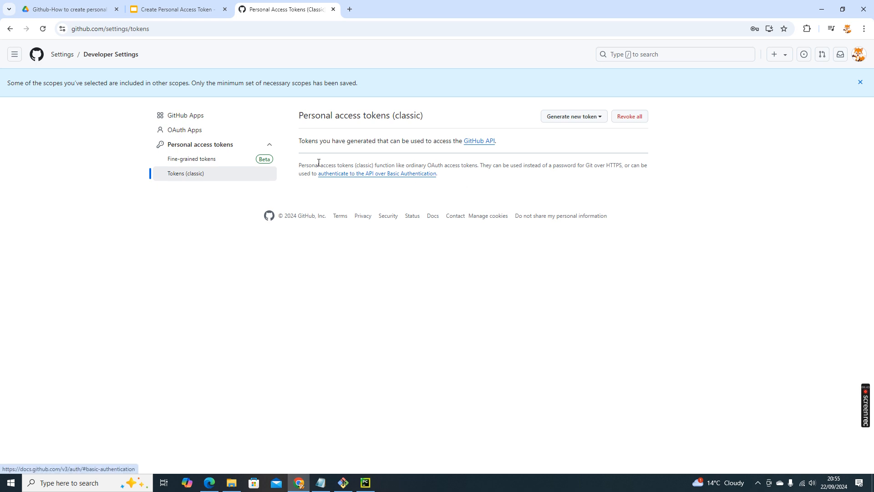